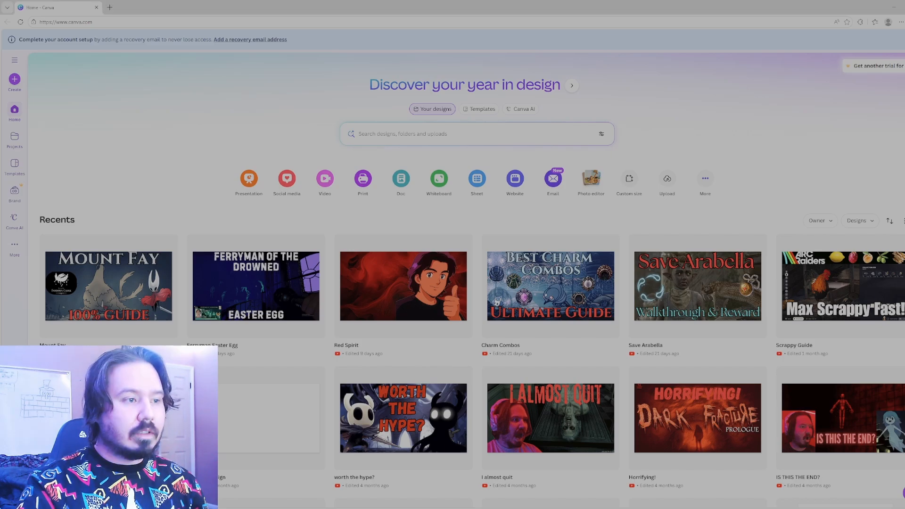
Create a new blank YouTube Thumbnail design.
click(17, 87)
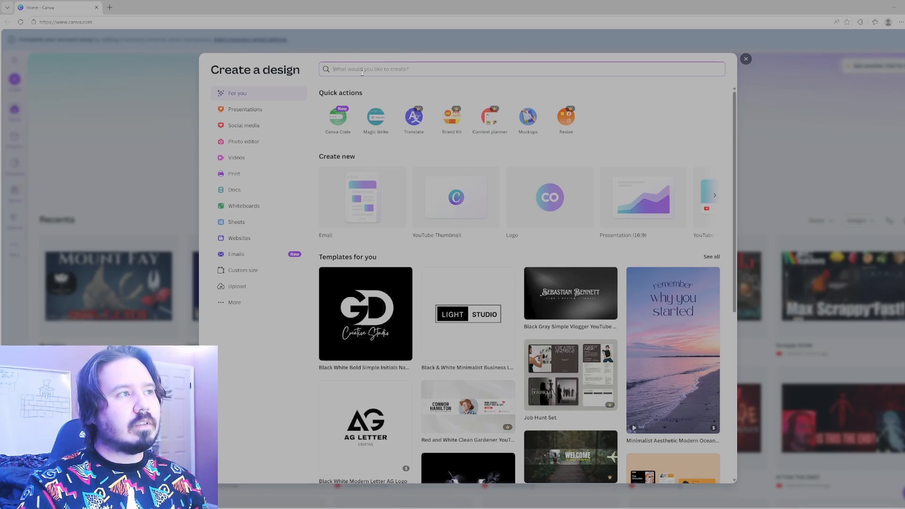
click(451, 213)
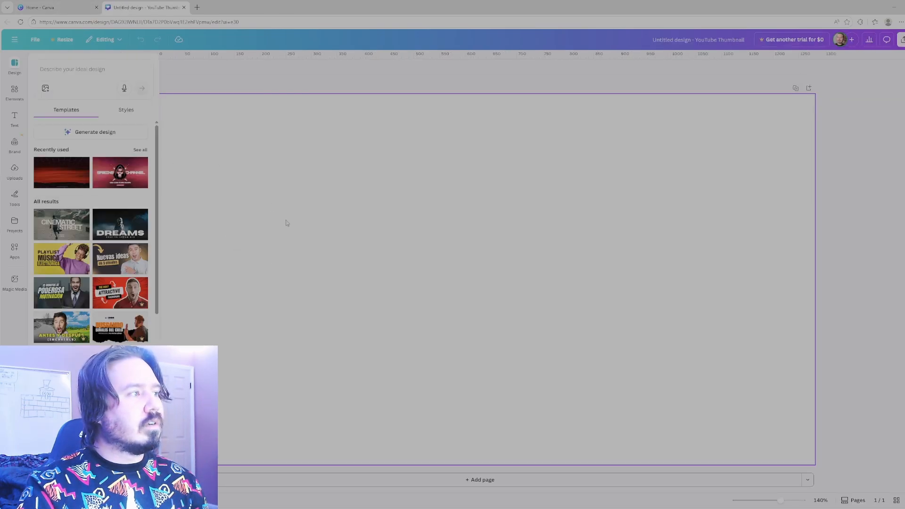
click(238, 79)
Add the uploaded gameplay screenshot of the red-cloaked character between spiked walls to the page and start enlarging it.
click(15, 144)
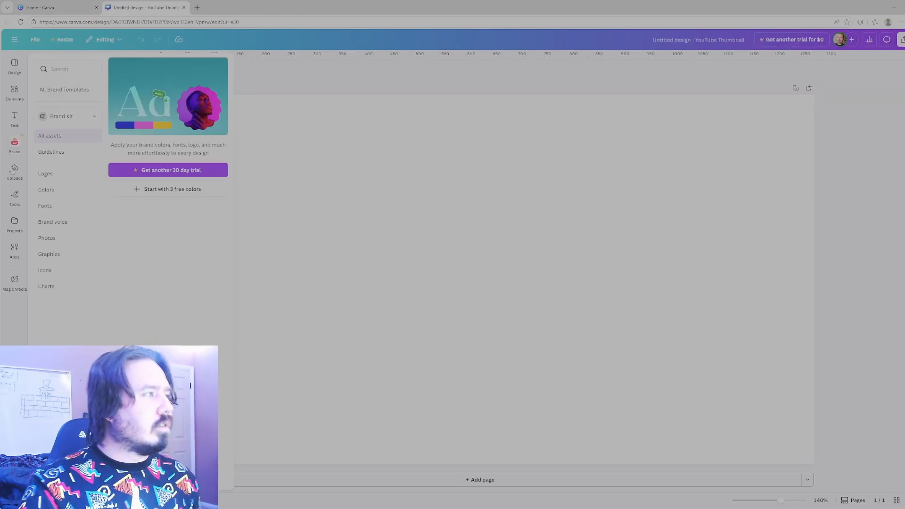
click(15, 170)
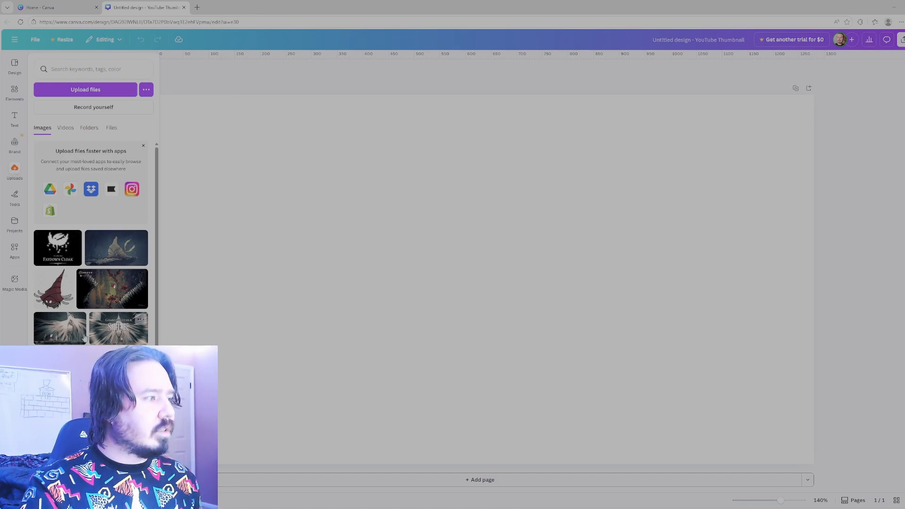
scroll(85, 338, down, 3)
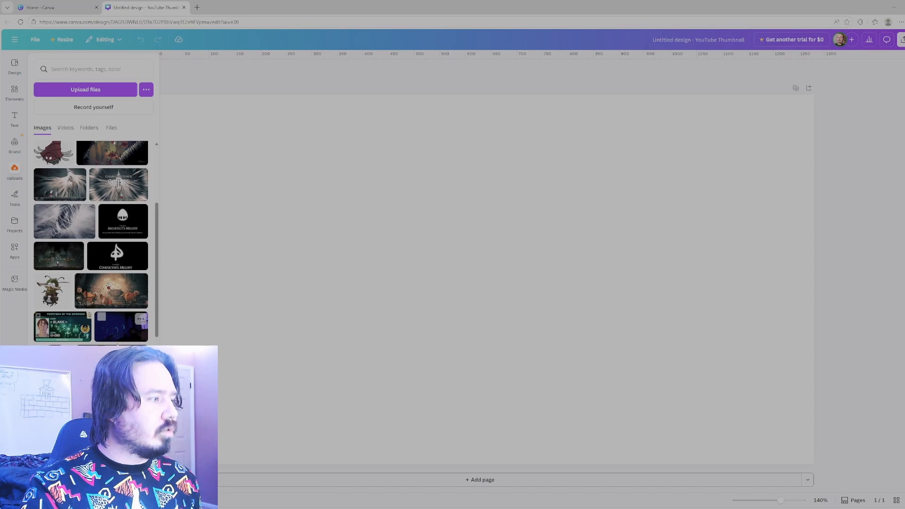
scroll(117, 330, down, 5)
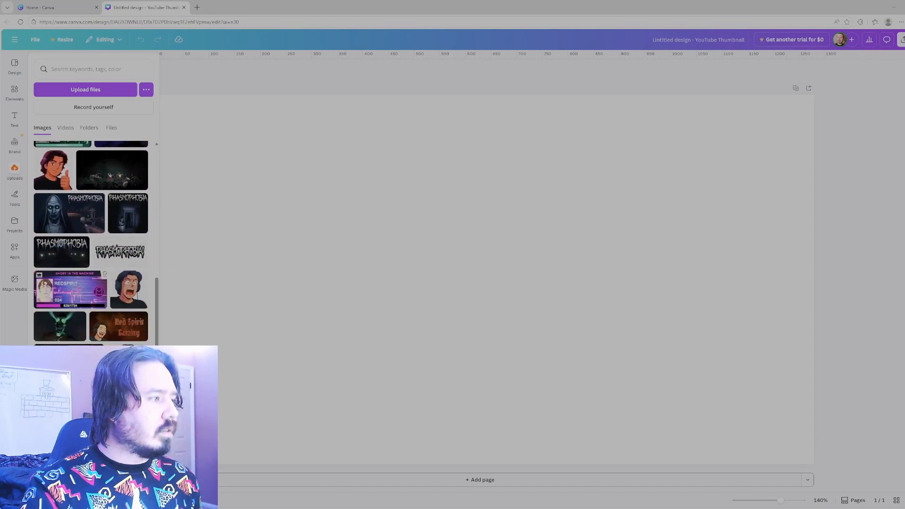
scroll(110, 302, down, 5)
scroll(110, 302, up, 15)
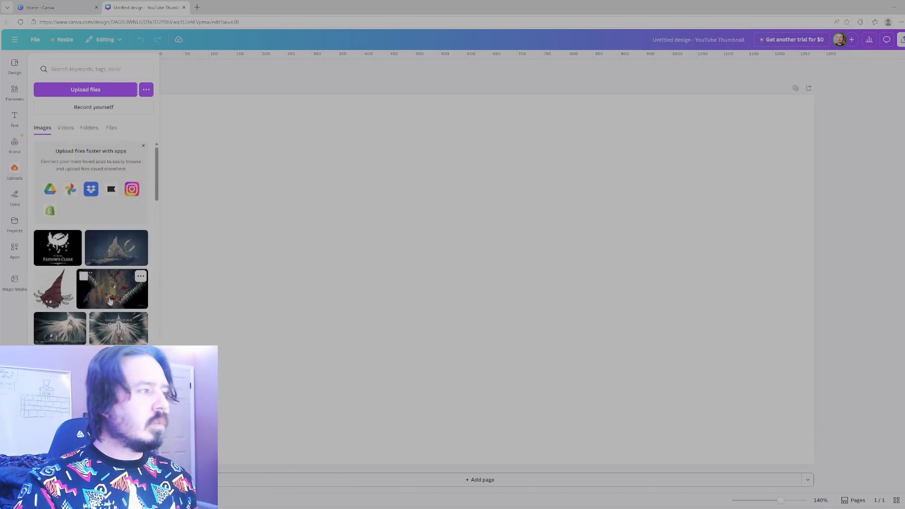
click(110, 301)
drag(318, 239, 402, 285)
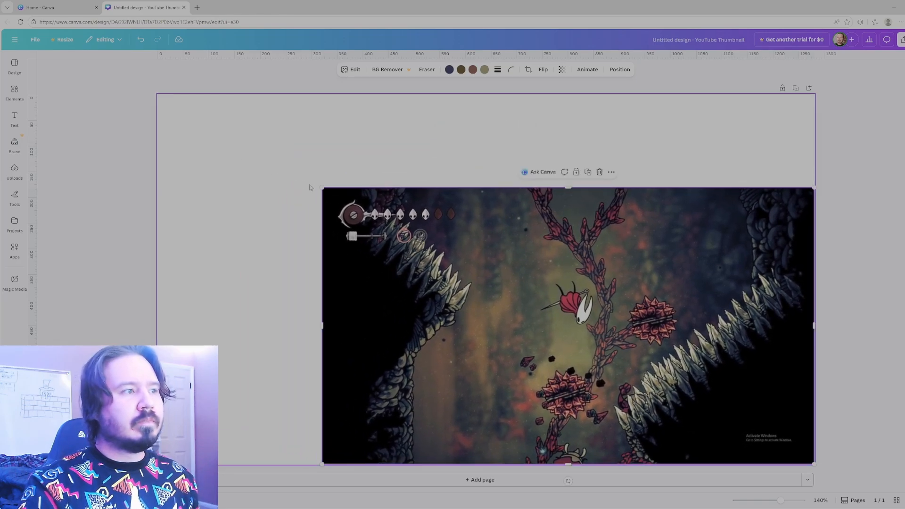
Enlarge the gameplay screenshot beyond the page edges and position it so it fills the whole canvas as background.
drag(310, 188, 111, 69)
drag(352, 247, 420, 300)
drag(160, 108, 84, 66)
drag(265, 211, 218, 171)
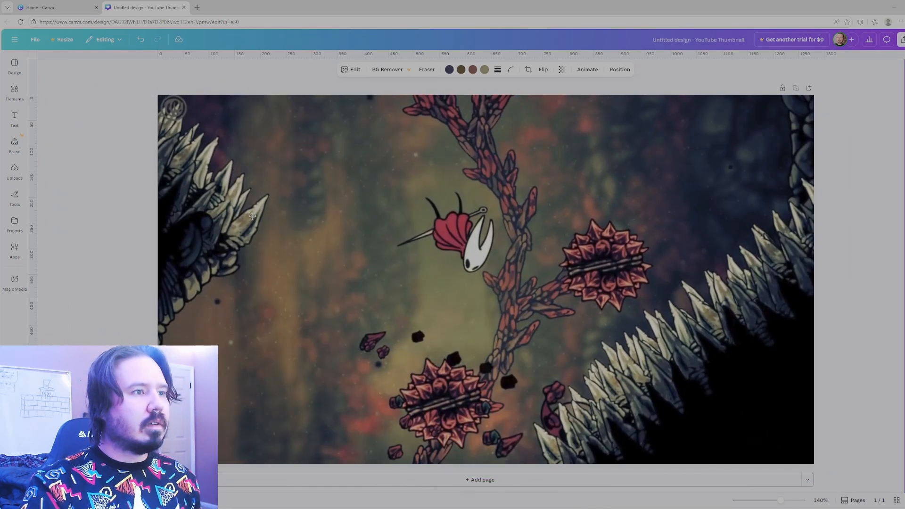
drag(253, 218, 252, 219)
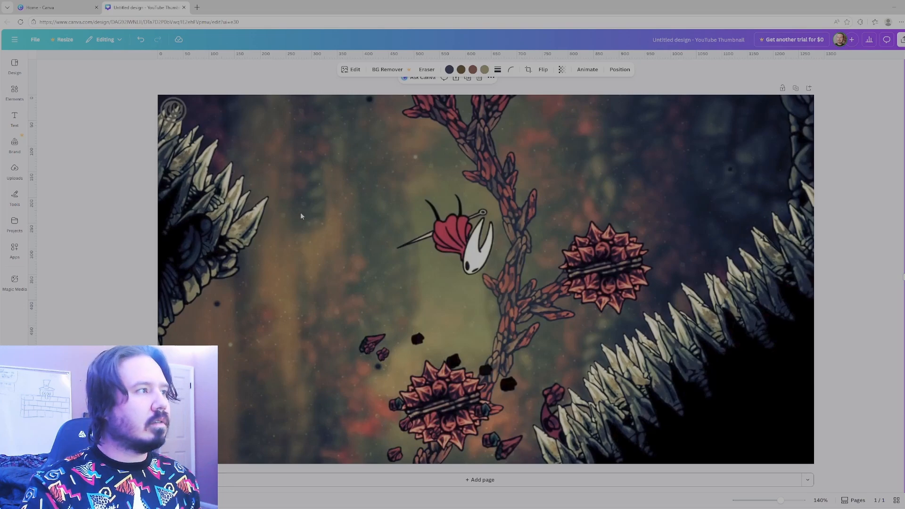
Add a text box over the background and set its font to Cinzel.
click(15, 119)
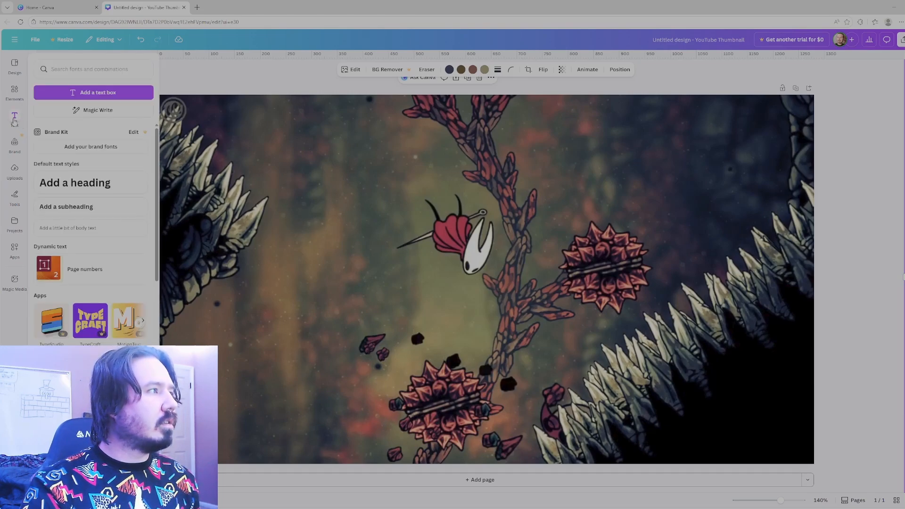
click(93, 92)
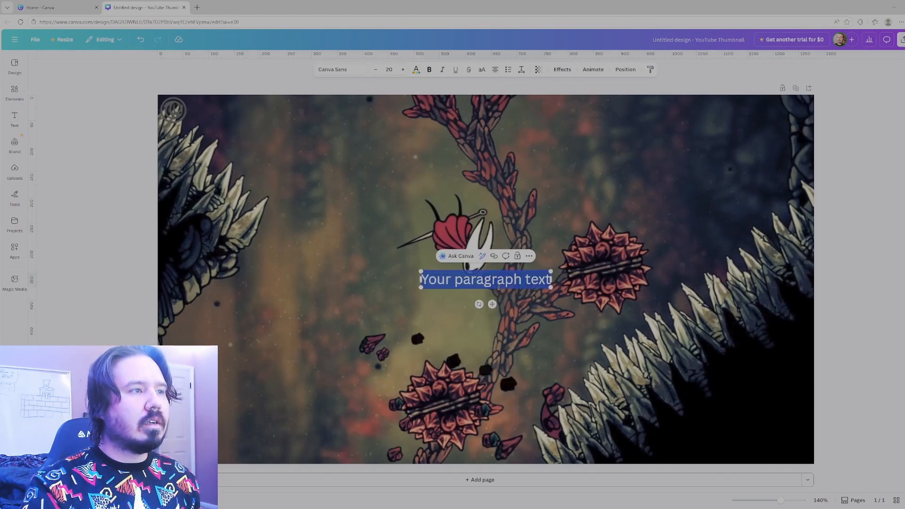
click(341, 71)
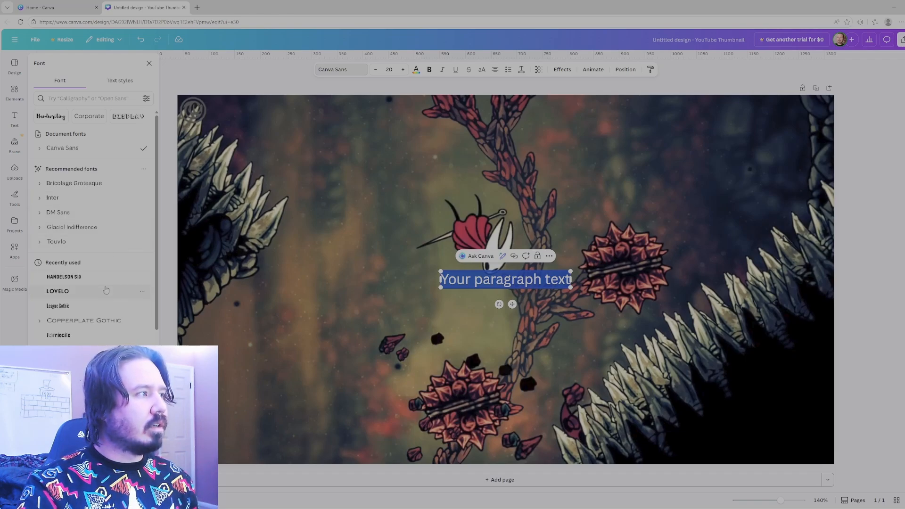
click(104, 325)
click(86, 99)
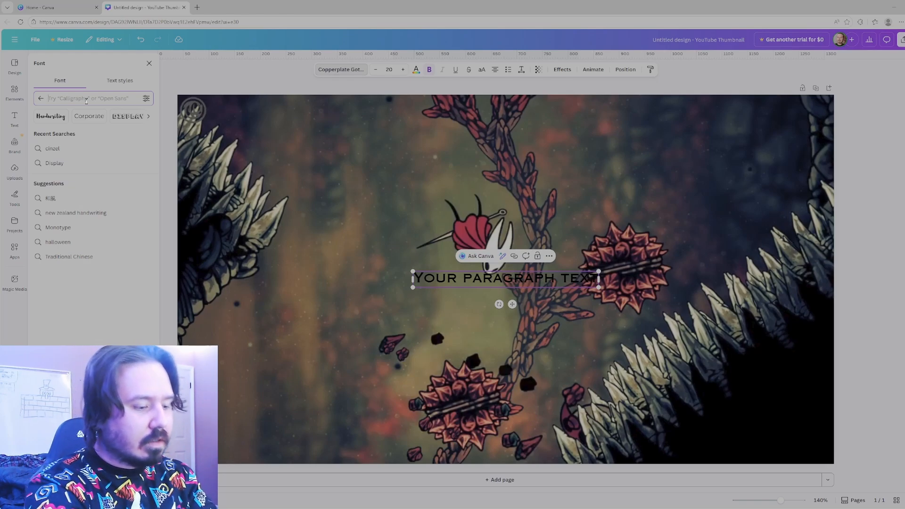
text(cin)
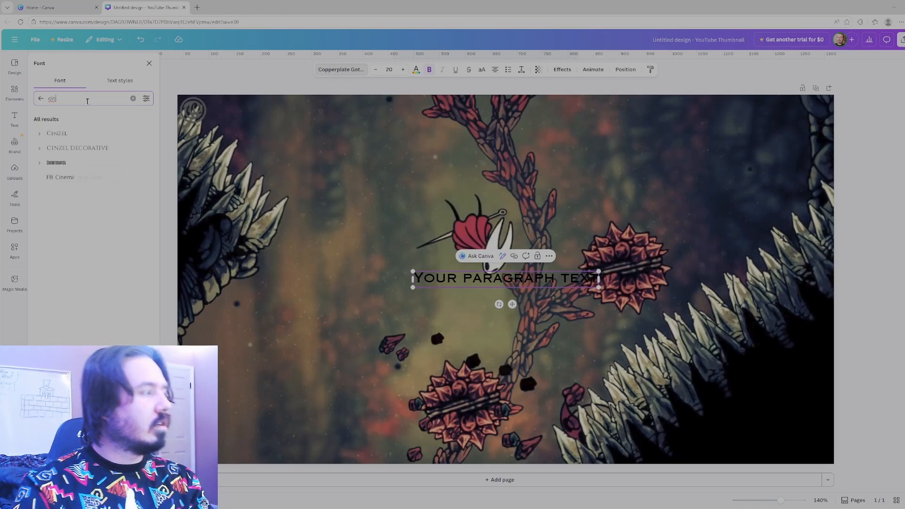
click(75, 135)
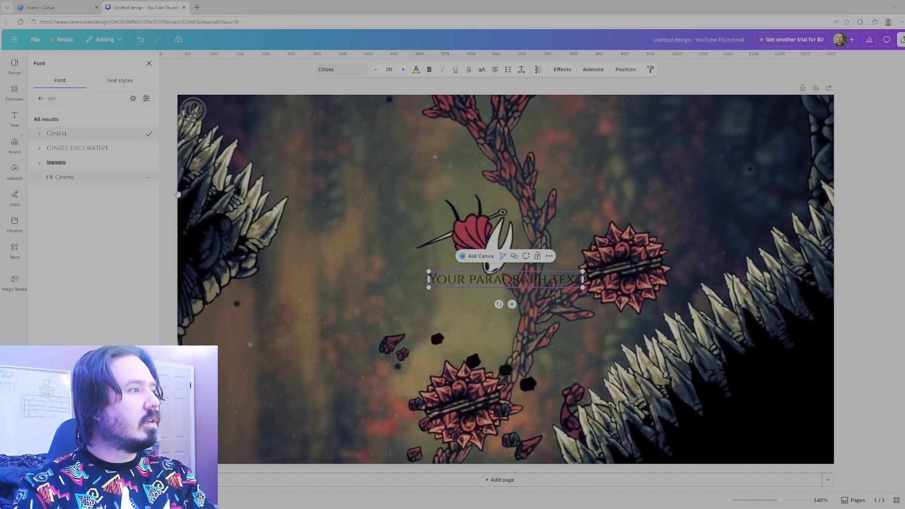
Replace the placeholder text with "Sands of Karok".
double_click(549, 281)
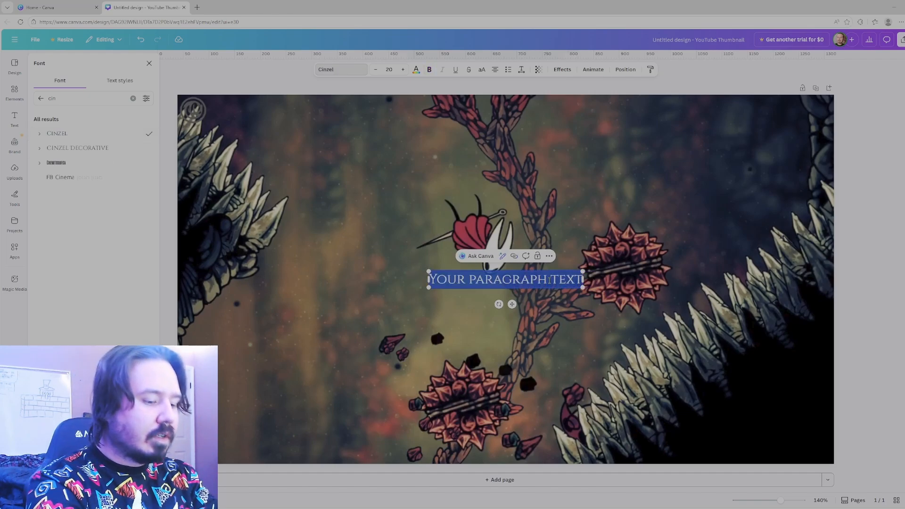
text(SANDS)
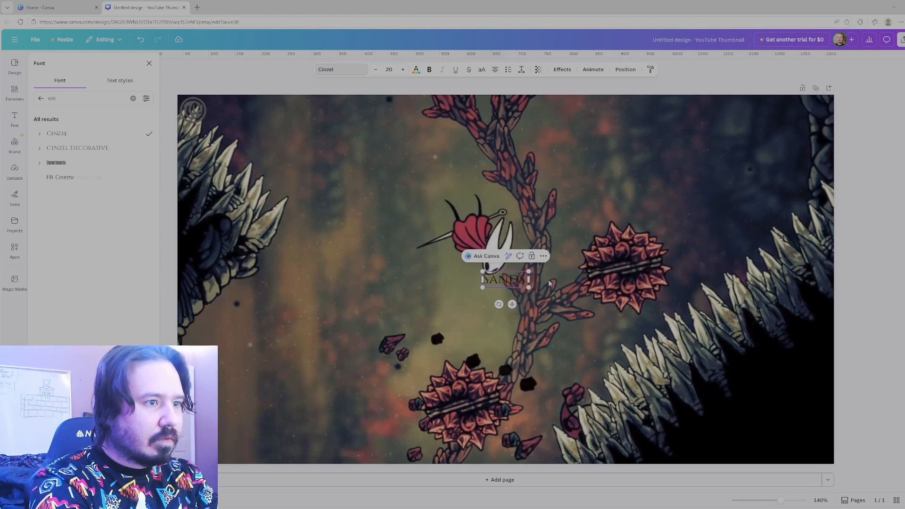
text( of Karo)
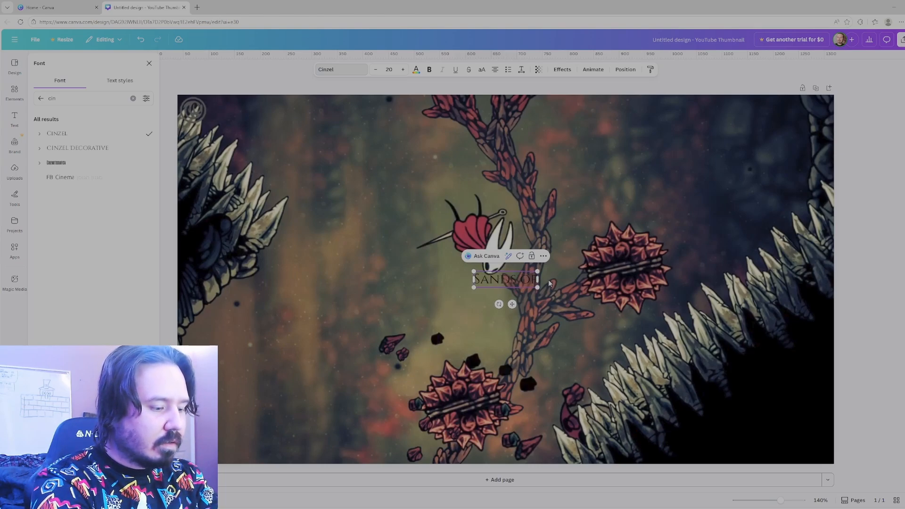
text(k)
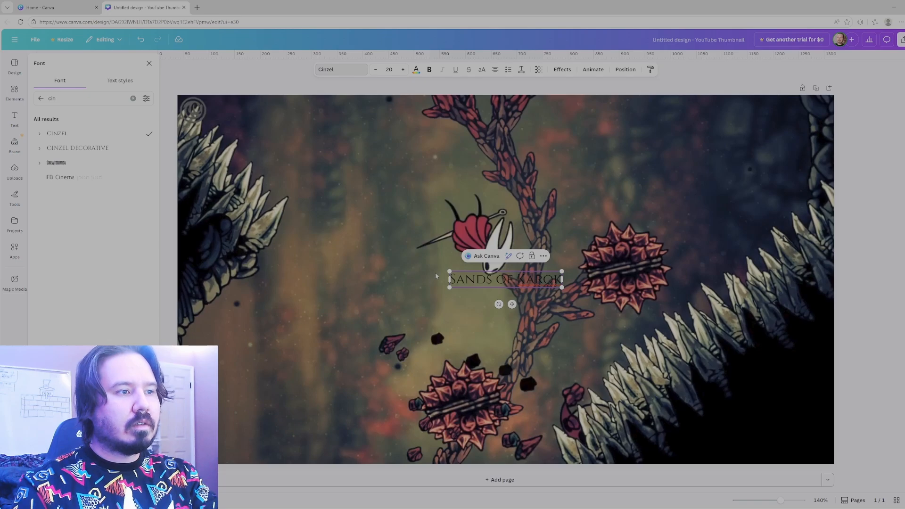
Enlarge the title to about size 117, make it bold, and widen its text box so it fits on one line.
drag(450, 272, 204, 236)
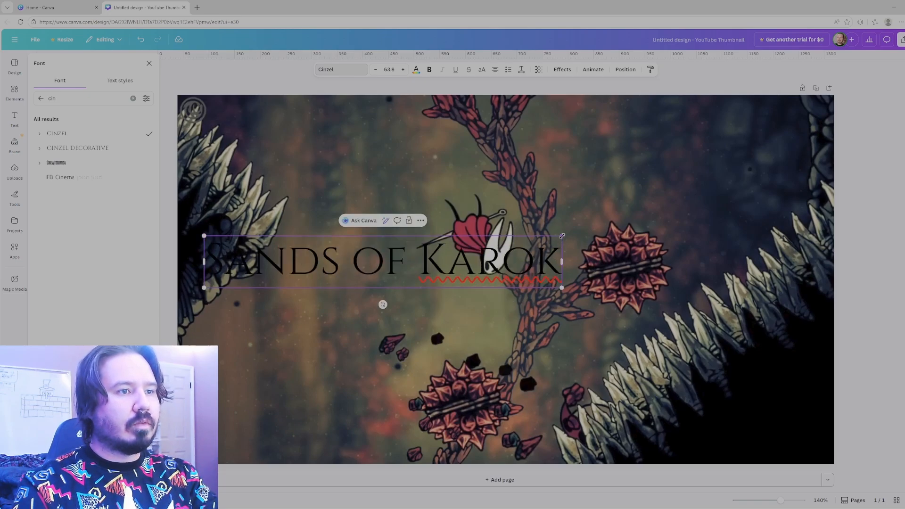
drag(562, 236, 859, 192)
drag(207, 235, 861, 258)
click(429, 70)
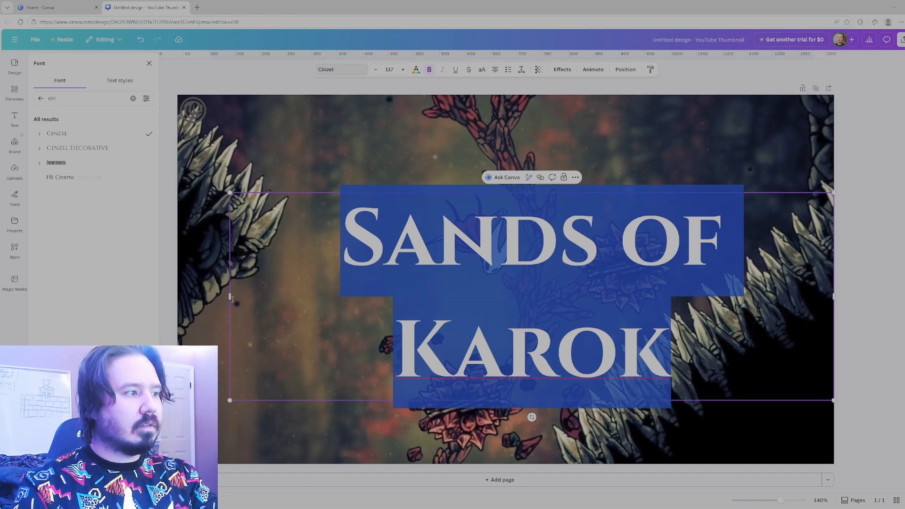
drag(229, 299, 89, 302)
Scale the title to about size 105 and centre it along the top edge of the page.
double_click(518, 260)
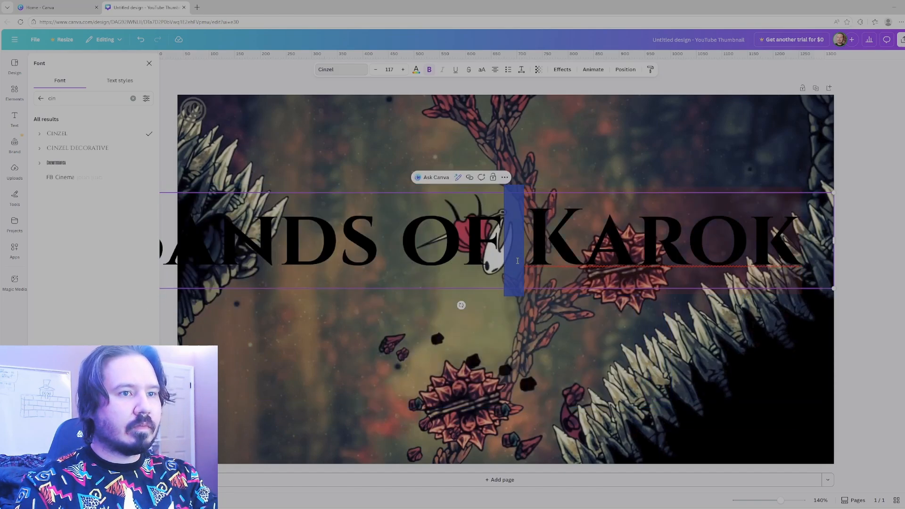
click(520, 308)
click(457, 279)
drag(457, 278, 537, 207)
drag(159, 211, 249, 191)
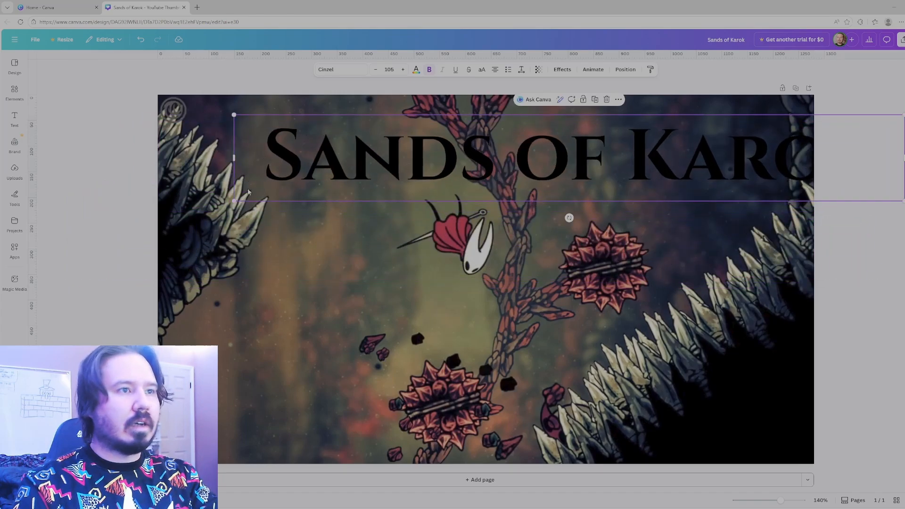
drag(521, 196, 439, 176)
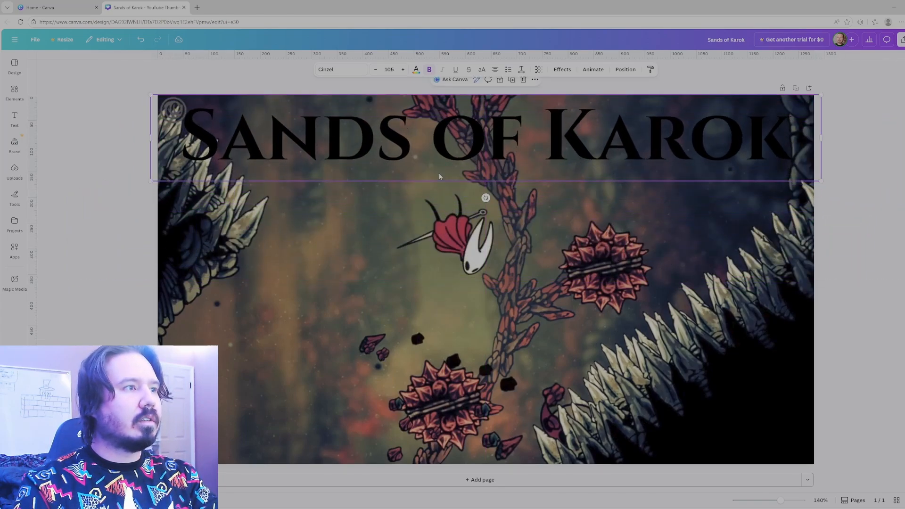
Change the title's text color to white.
double_click(495, 145)
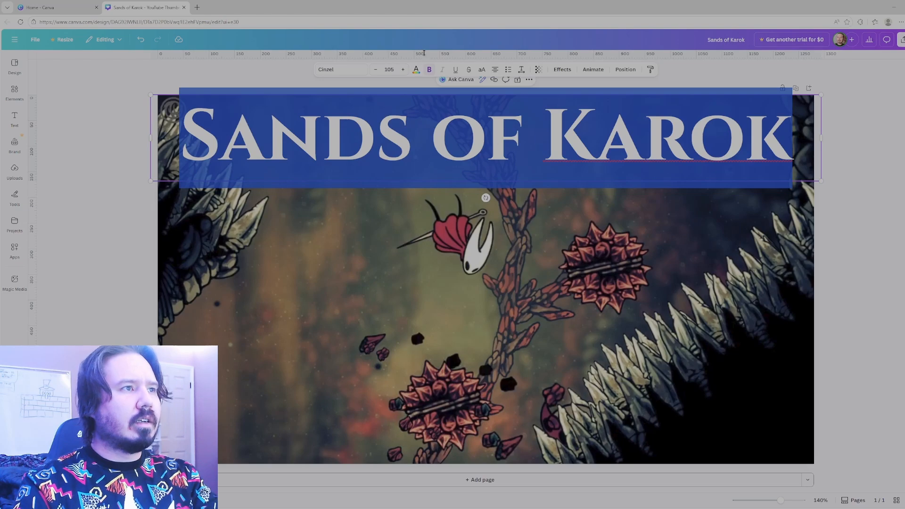
click(416, 70)
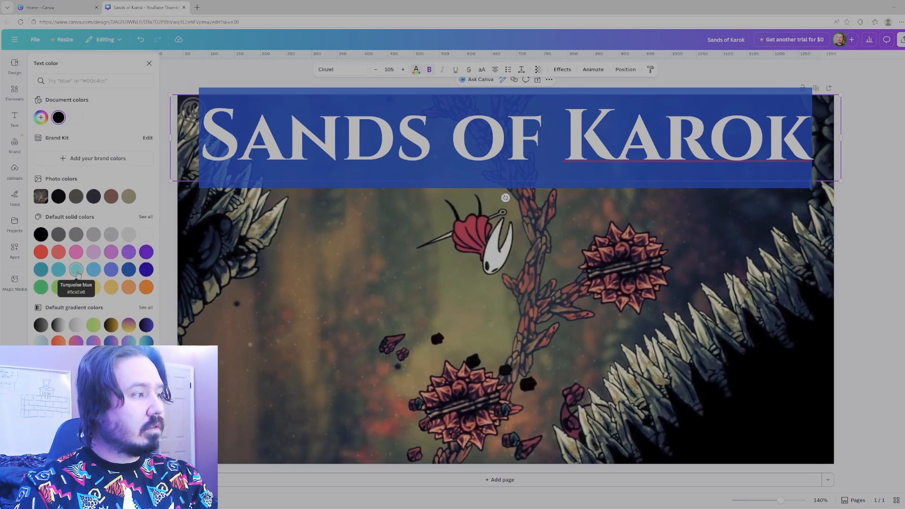
click(150, 238)
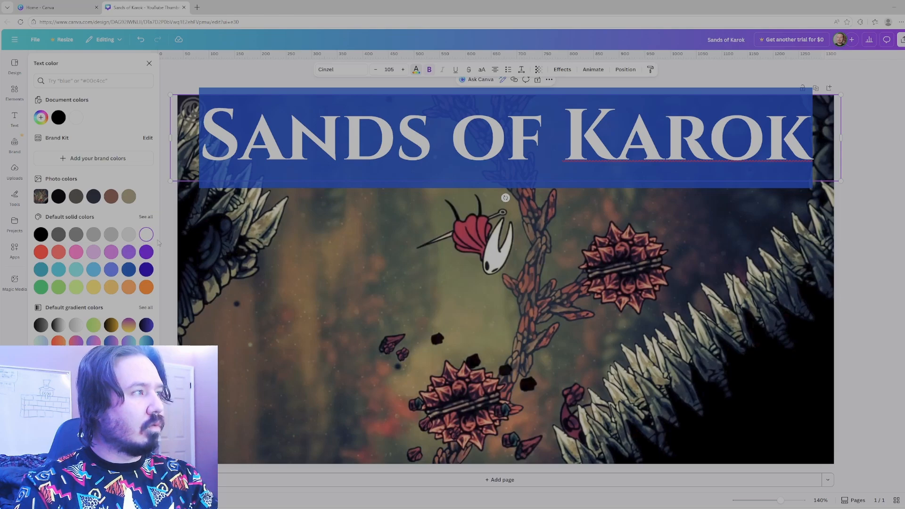
click(265, 248)
Change the title's text color to the lightest grey of the default solid colors.
triple_click(324, 153)
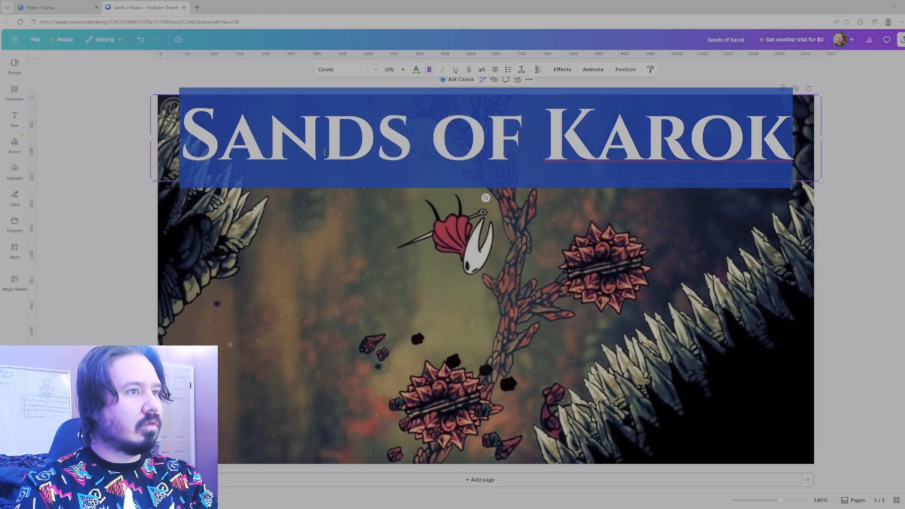
click(416, 69)
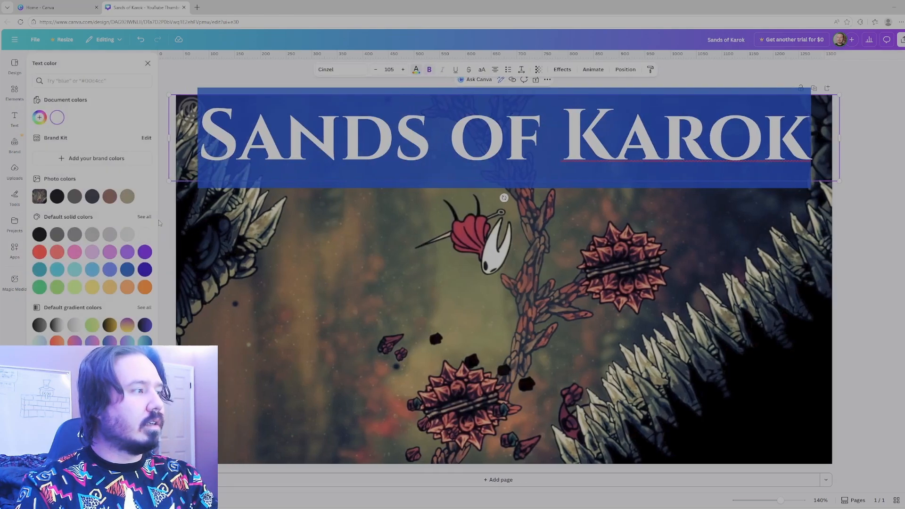
click(131, 236)
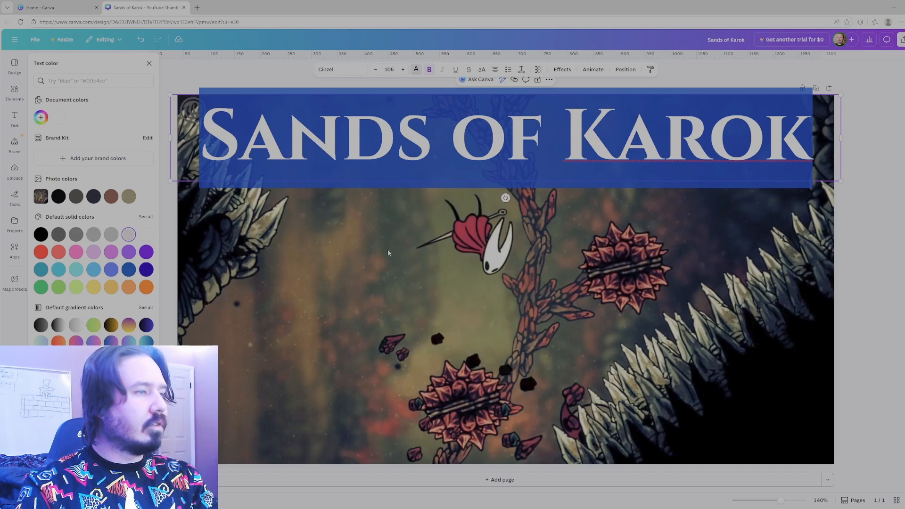
click(413, 233)
Apply the Outline effect in black to the "Sands of Karok" title and nudge the title slightly to the right.
triple_click(419, 139)
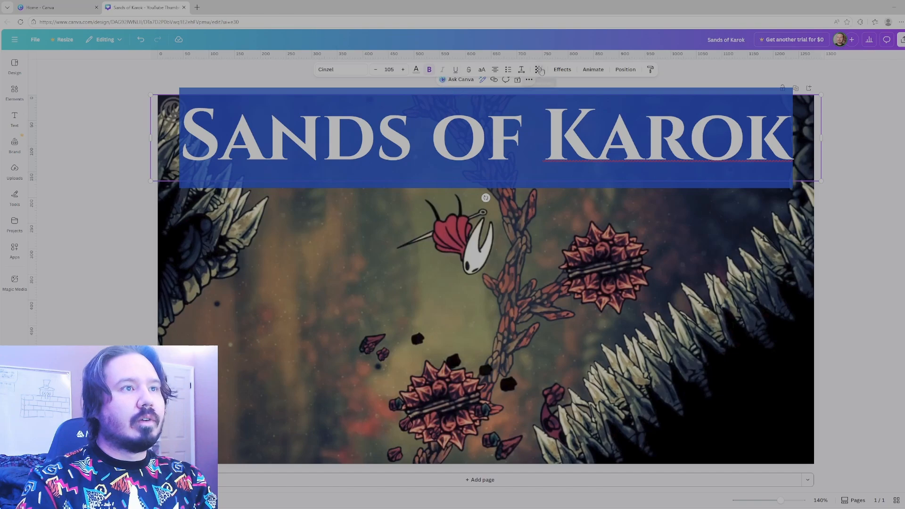
click(562, 70)
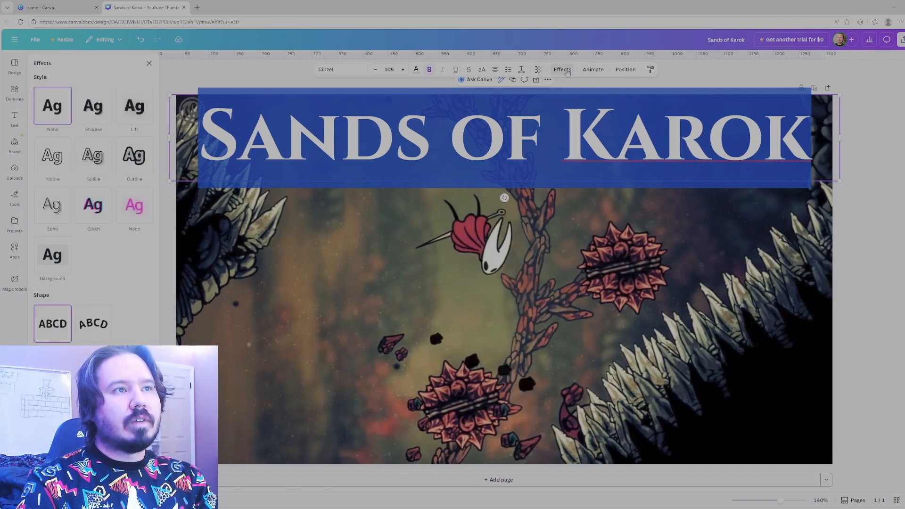
click(138, 165)
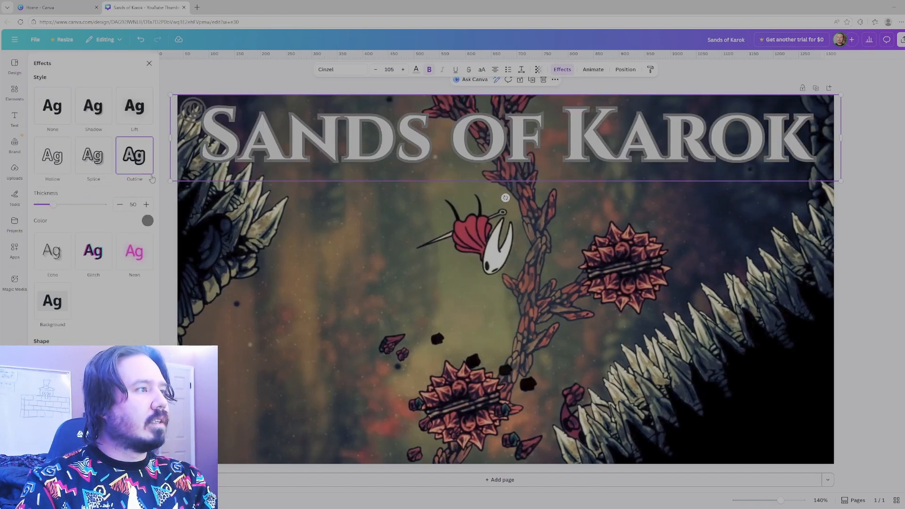
click(147, 221)
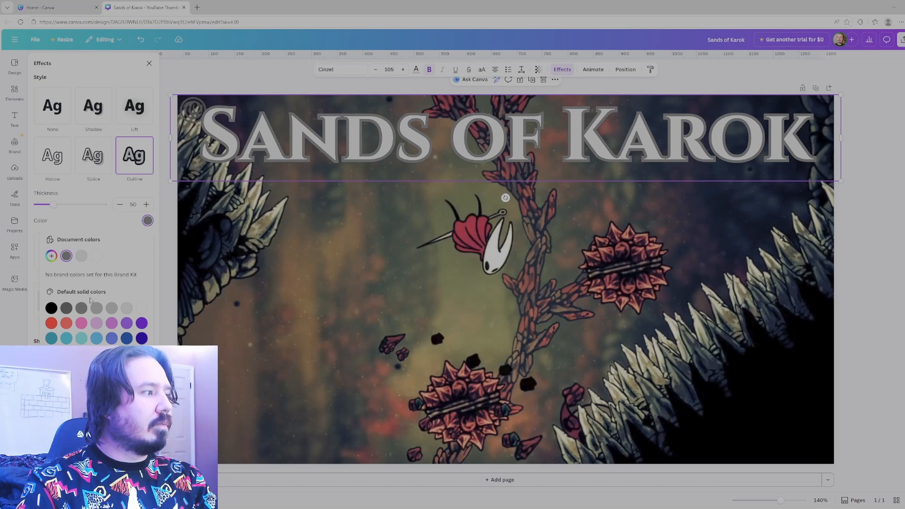
click(51, 308)
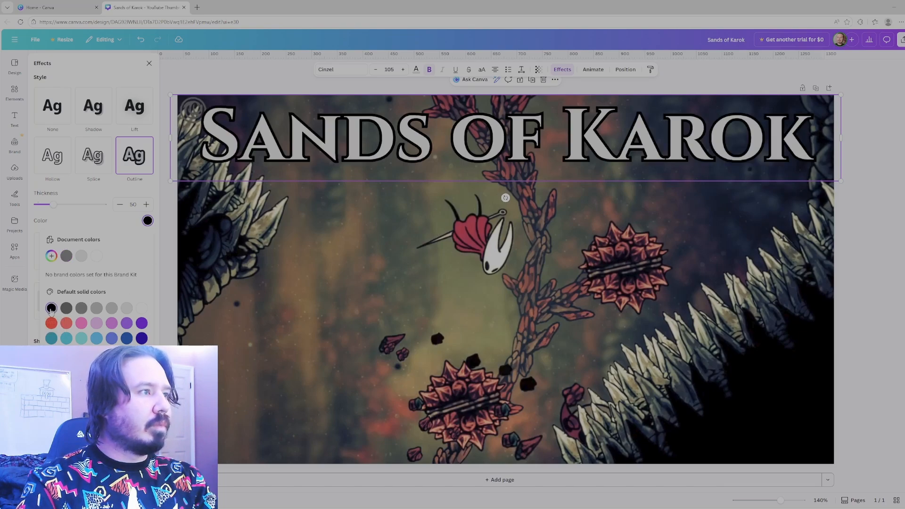
click(397, 217)
click(471, 170)
drag(472, 170, 480, 162)
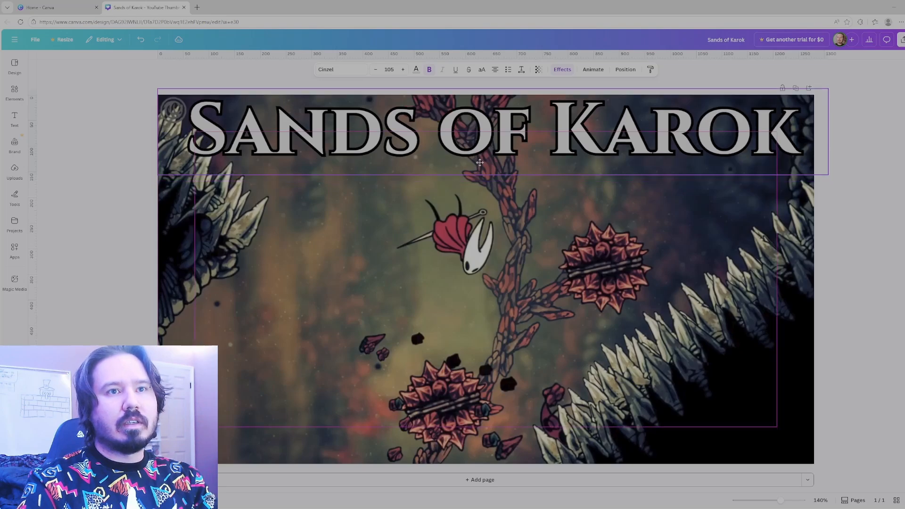
Add a new text box to the page reading "100% Guide".
click(14, 118)
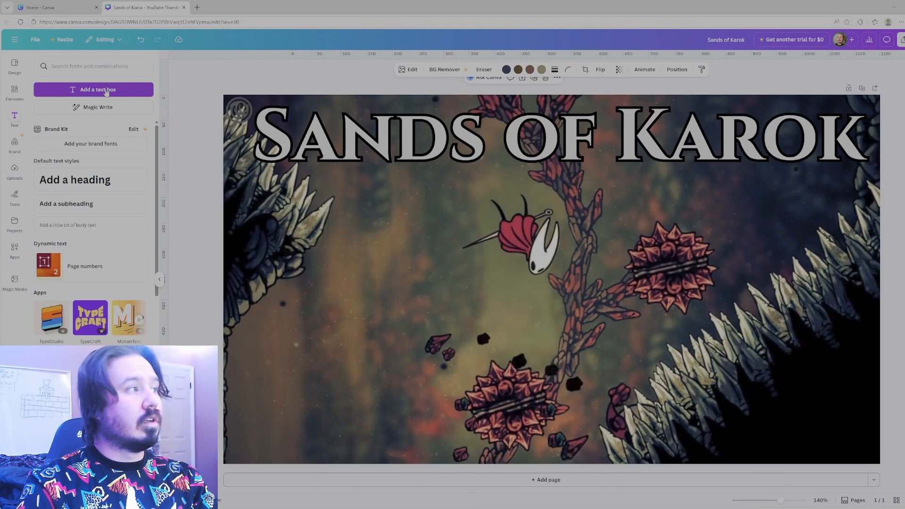
click(93, 89)
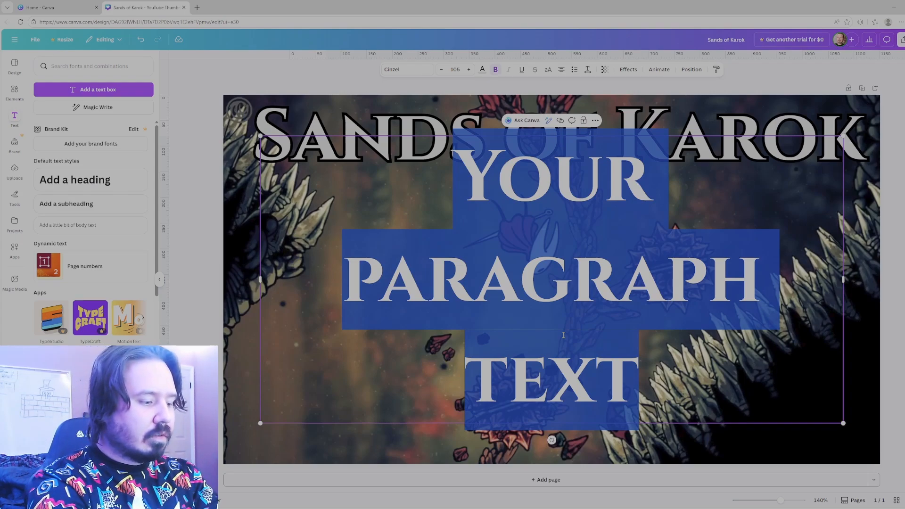
text(100)
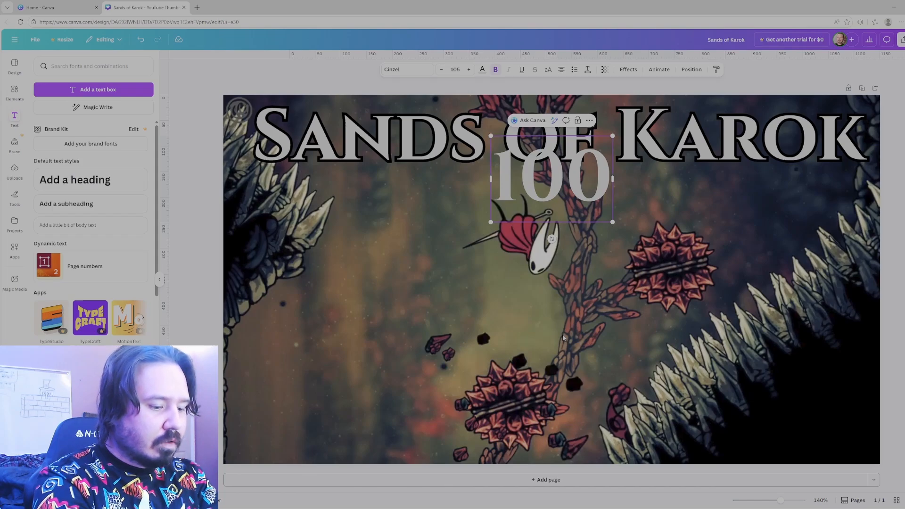
text(% GUIDE)
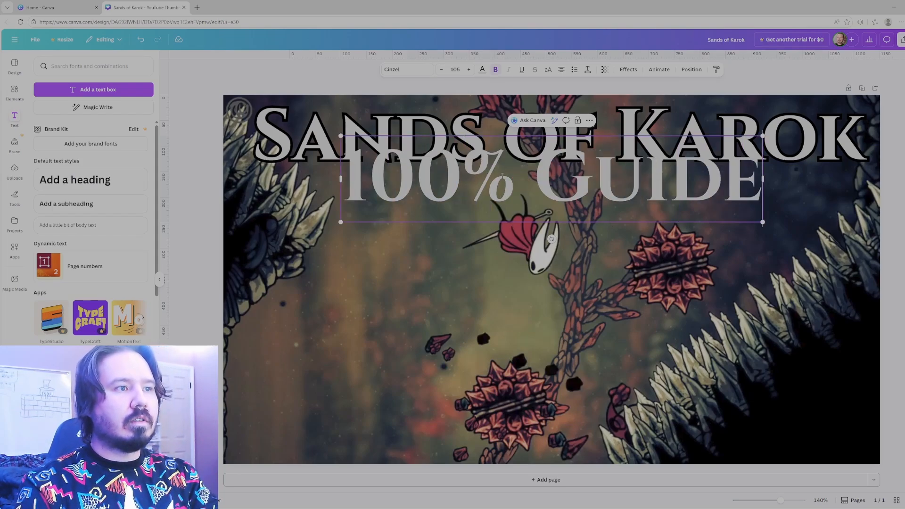
Give the "100% Guide" text an Outline effect in black.
key(ctrl+a)
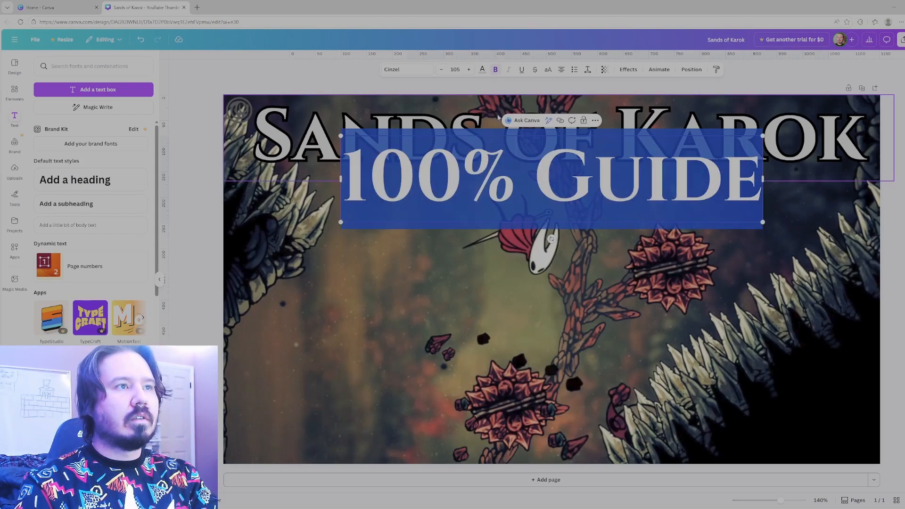
click(628, 69)
click(134, 153)
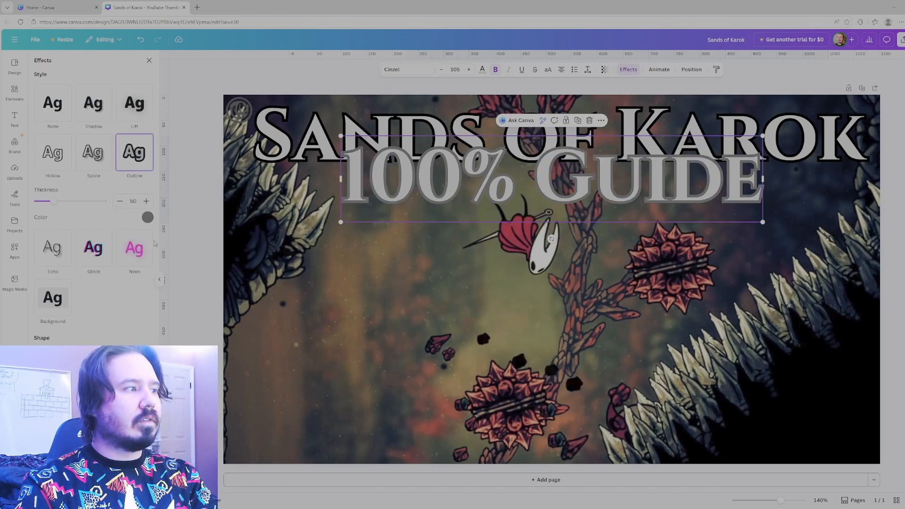
click(148, 217)
click(67, 253)
key(Escape)
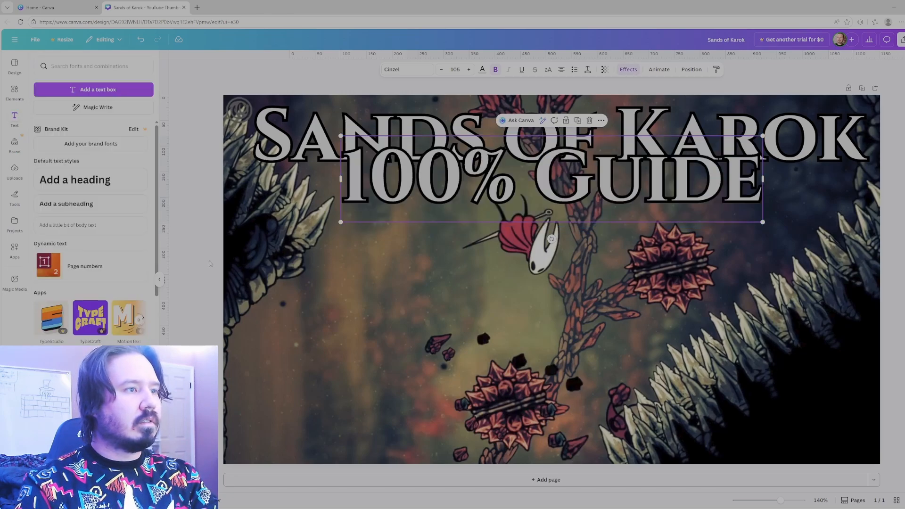
Color the "100% Guide" text red and move it to the bottom centre of the thumbnail.
double_click(493, 189)
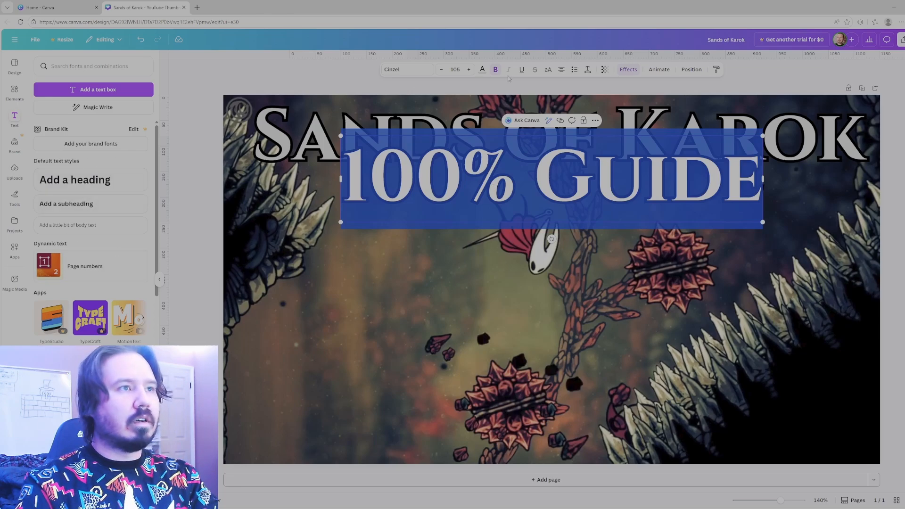
click(482, 70)
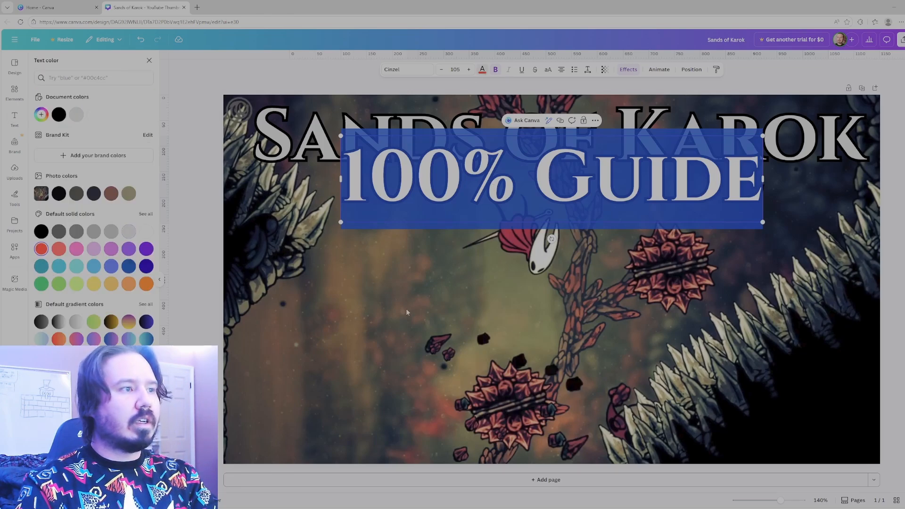
click(330, 295)
drag(503, 194, 512, 438)
click(181, 272)
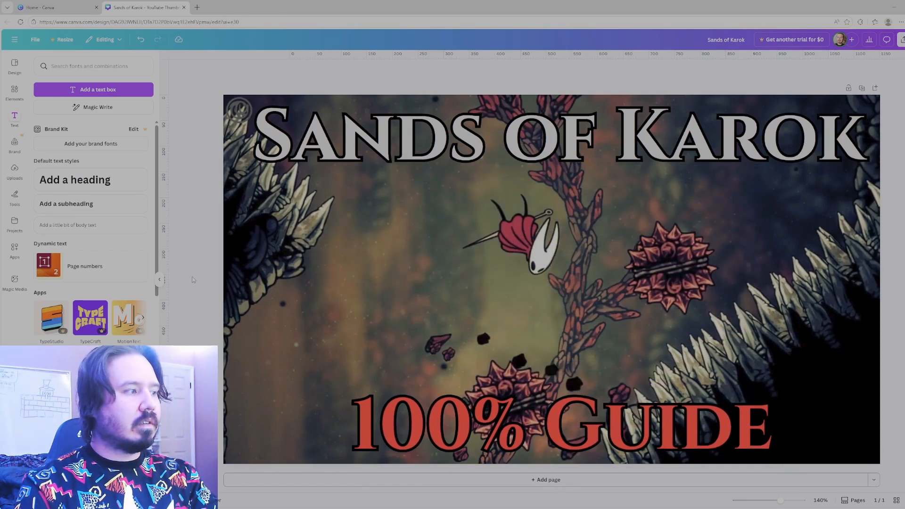
Add the uploaded red cone-shelled creature image, enlarge it slightly, and place it in the thumbnail's lower-right corner, partly beyond the edge.
click(15, 171)
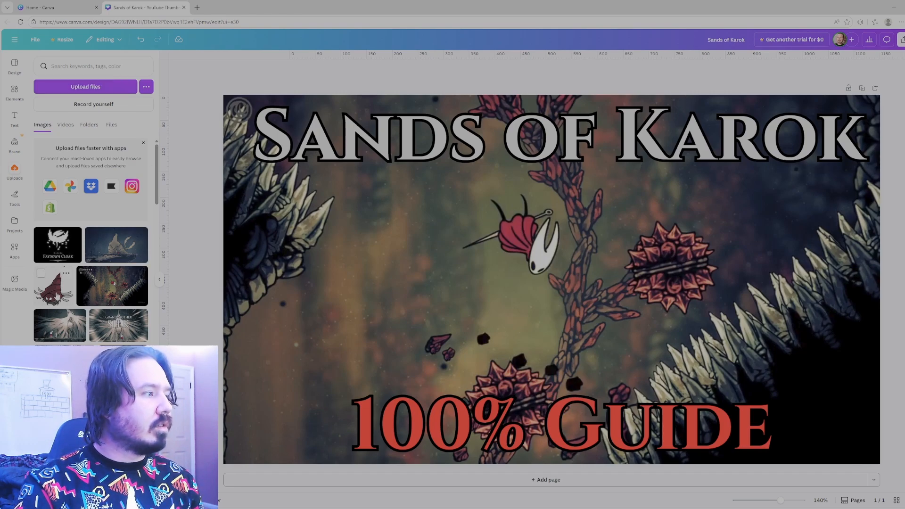
click(57, 296)
drag(514, 334, 815, 374)
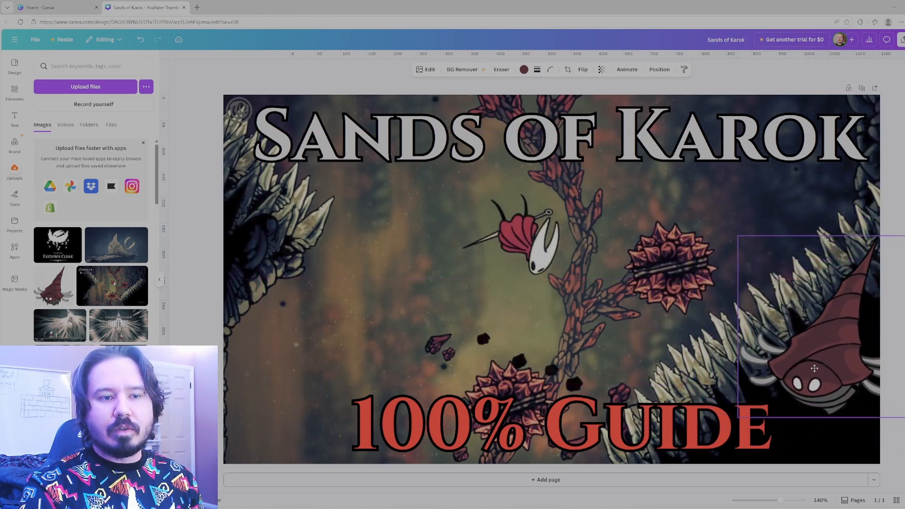
drag(742, 243, 707, 207)
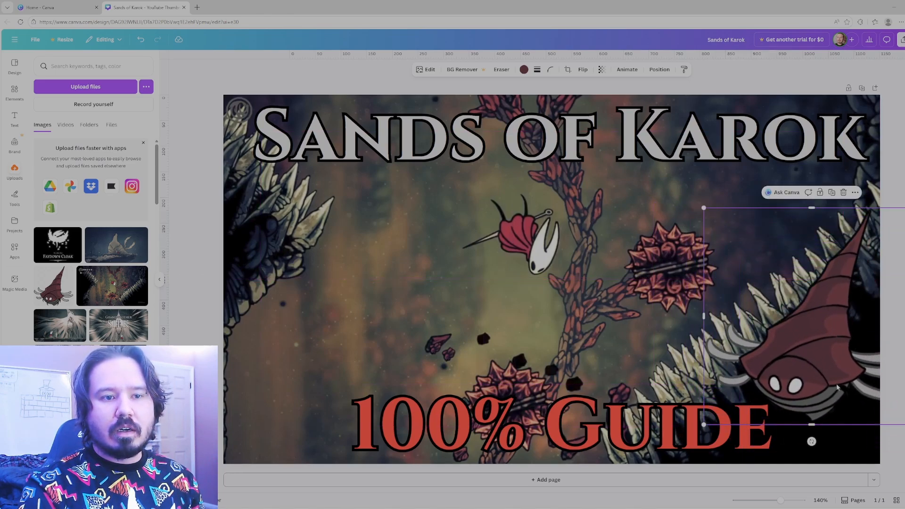
mouse_move(839, 390)
mouse_down()
mouse_move(836, 379)
mouse_move(821, 391)
mouse_up()
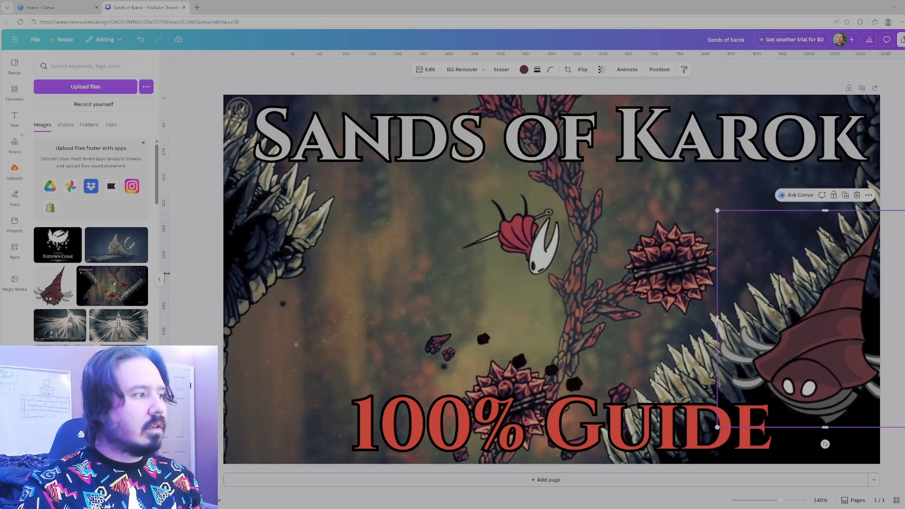
Add the uploaded fluffy, long-eared creature image and place it in the thumbnail's lower-left area beside the "100% Guide" text.
scroll(113, 307, down, 4)
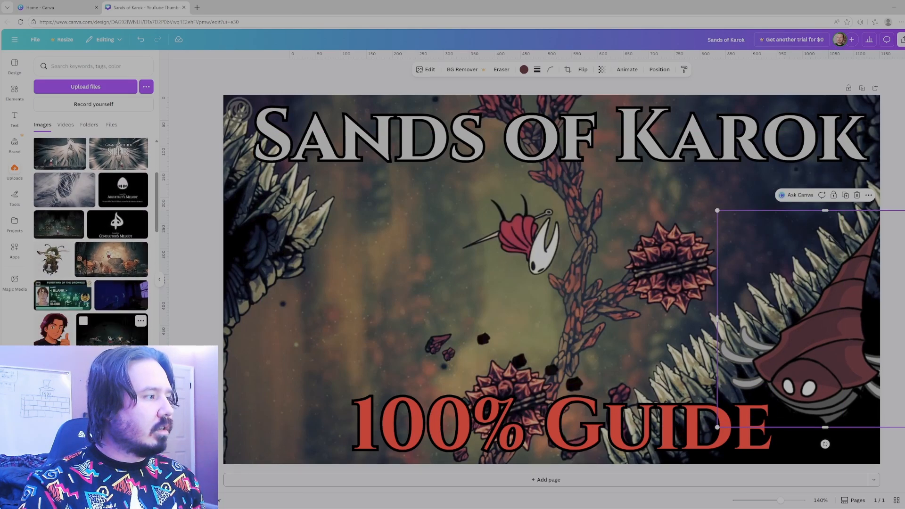
scroll(91, 241, down, 10)
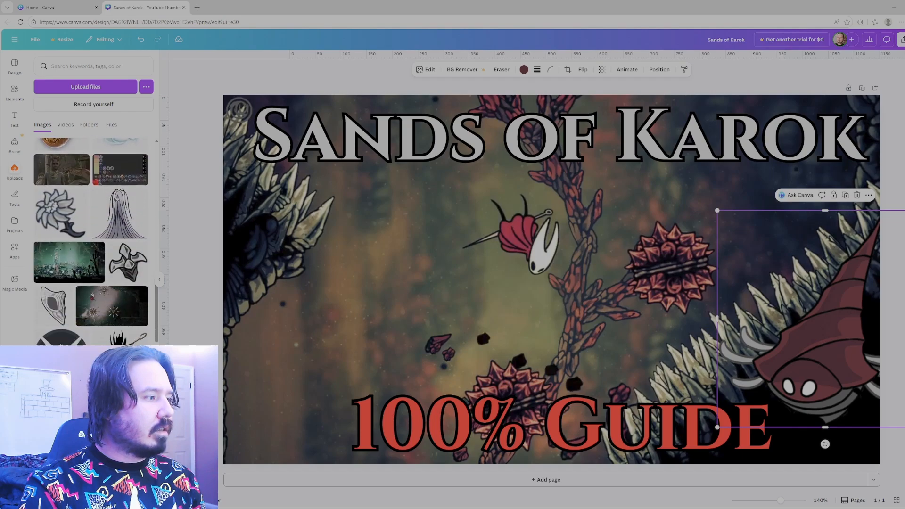
scroll(91, 240, down, 6)
click(123, 229)
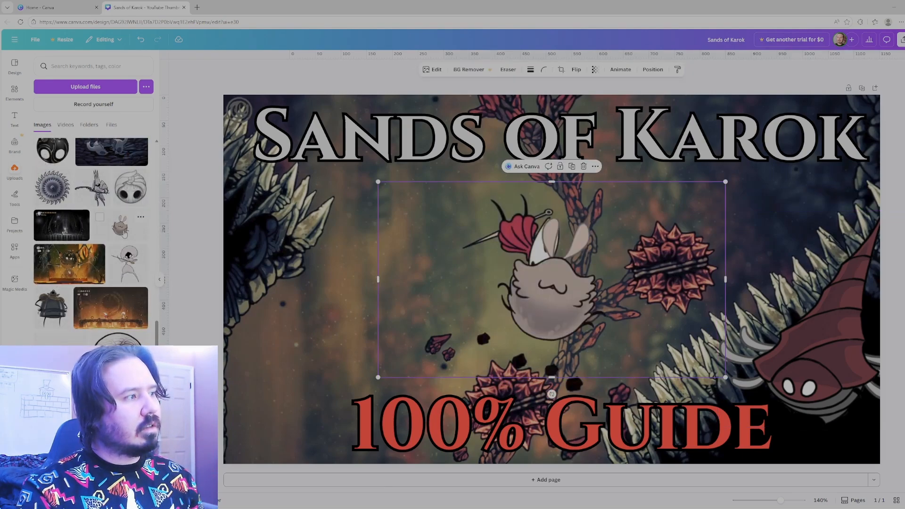
drag(569, 304, 307, 370)
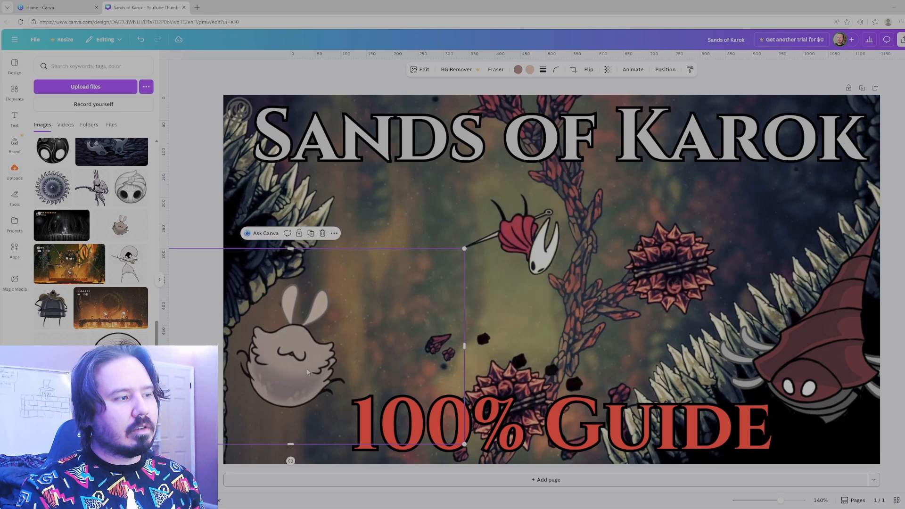
click(194, 204)
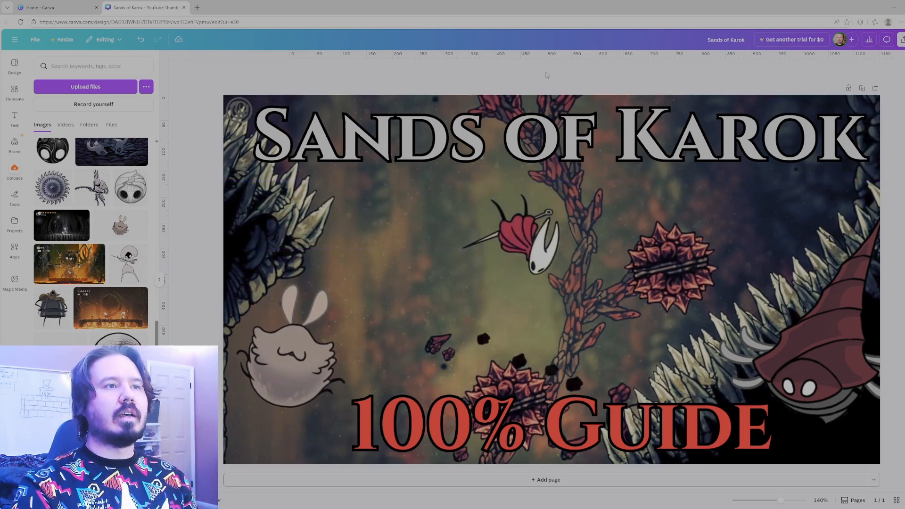